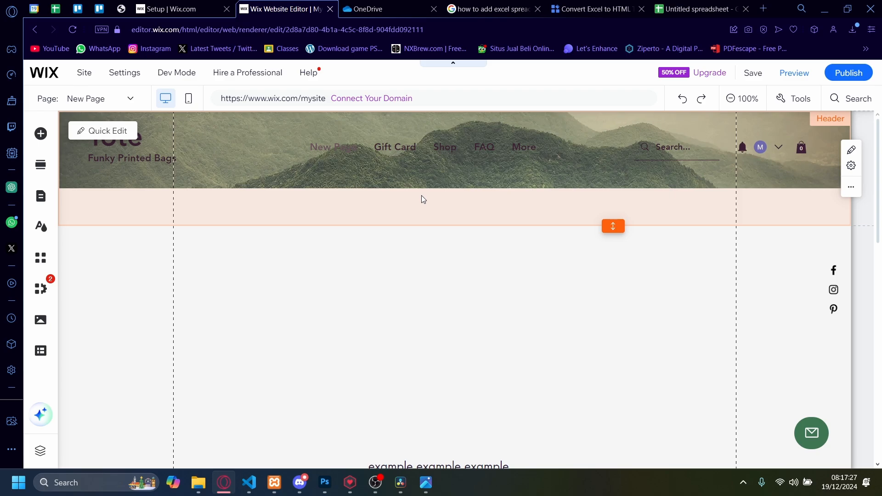
Switch to the Google Sheets spreadsheet, select the table's data rows and view the available download formats.
{"action": "left_click", "coordinate": [696, 9]}
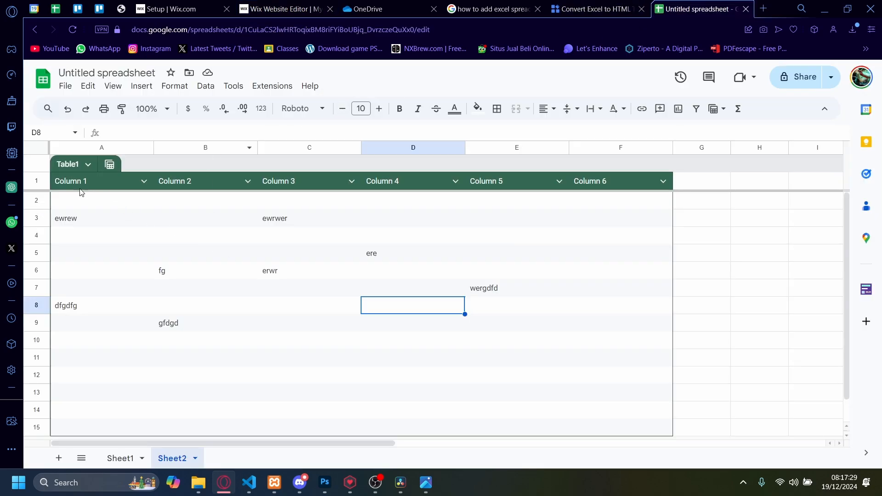
{"action": "left_click_drag", "start_coordinate": [81, 193], "coordinate": [55, 216]}
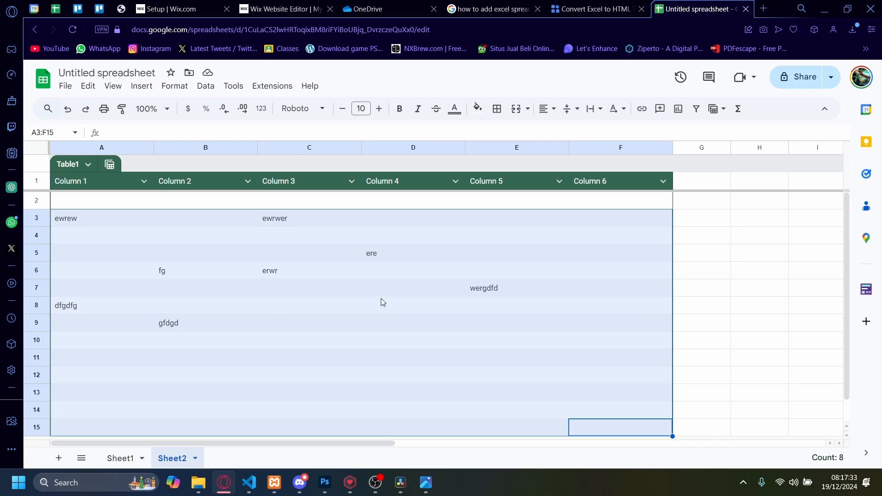
{"action": "left_click", "coordinate": [65, 86]}
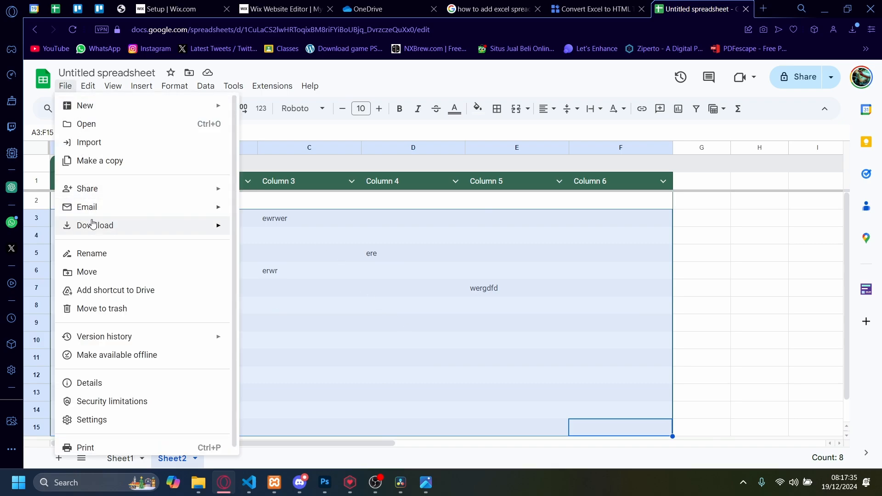
{"action": "mouse_move", "coordinate": [92, 226]}
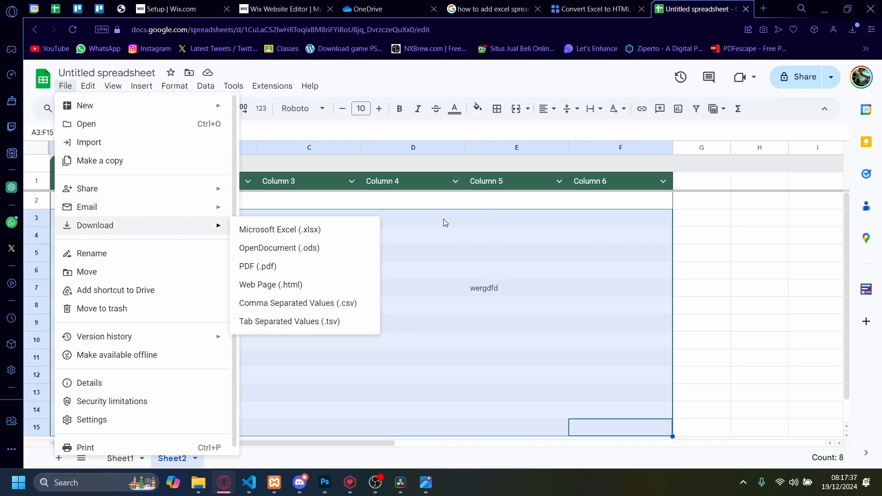
{"action": "left_click", "coordinate": [310, 86]}
In the Wix editor, upload Untitled spreadsheet.xlsx from the computer and place it enlarged near the upper-left gridline of the empty section.
{"action": "left_click", "coordinate": [285, 13]}
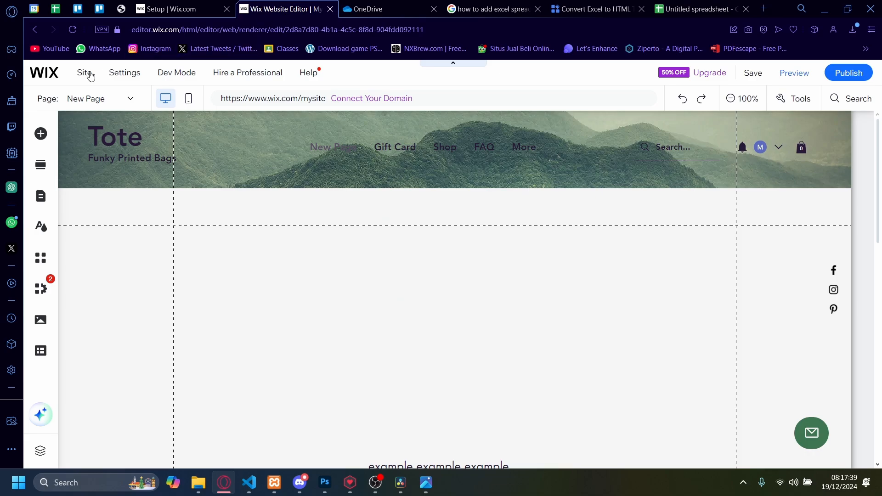
{"action": "left_click", "coordinate": [40, 321]}
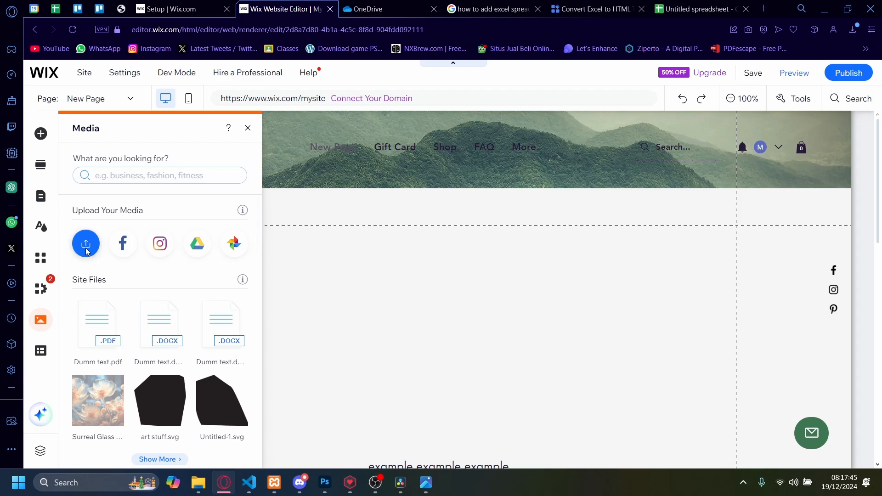
{"action": "left_click", "coordinate": [86, 243]}
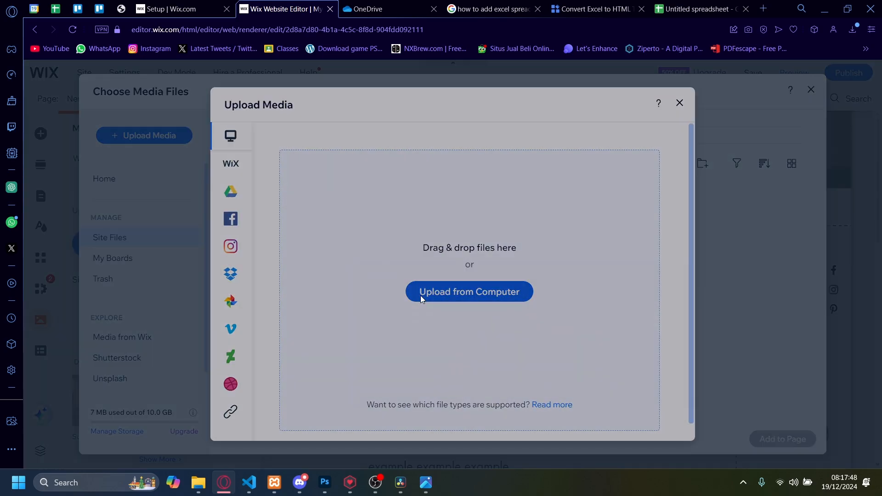
{"action": "left_click", "coordinate": [420, 296]}
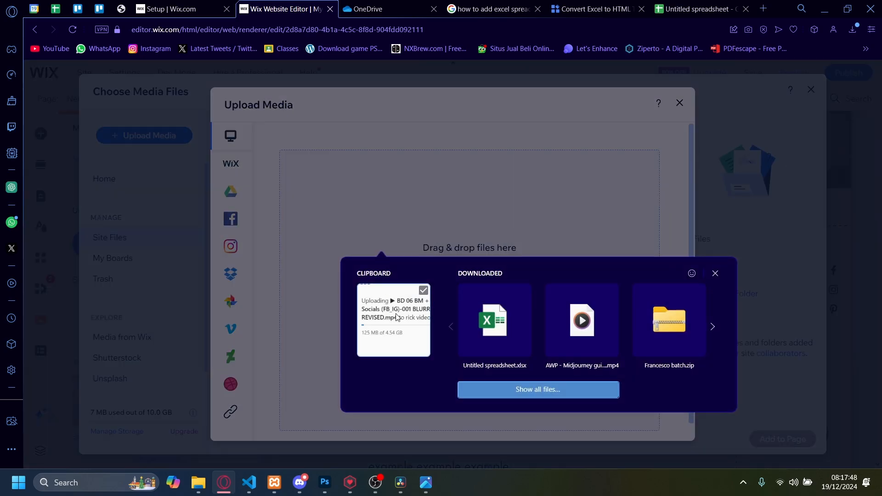
{"action": "left_click", "coordinate": [483, 345]}
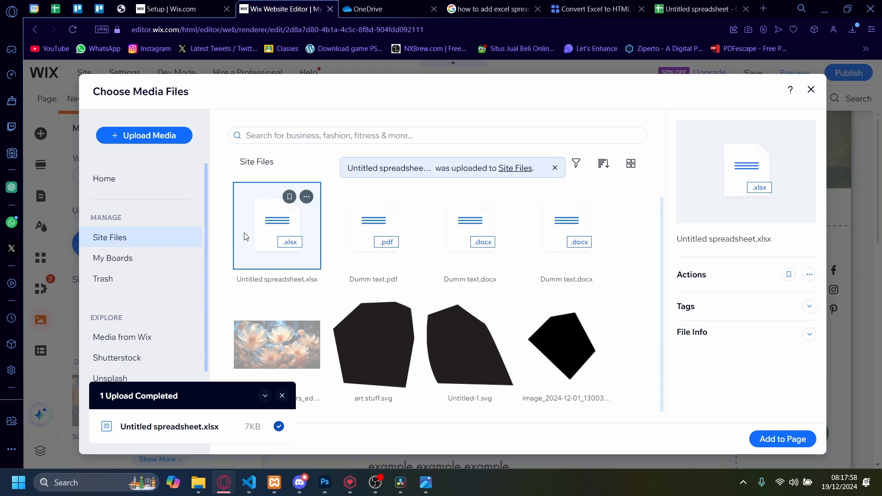
{"action": "left_click", "coordinate": [794, 440]}
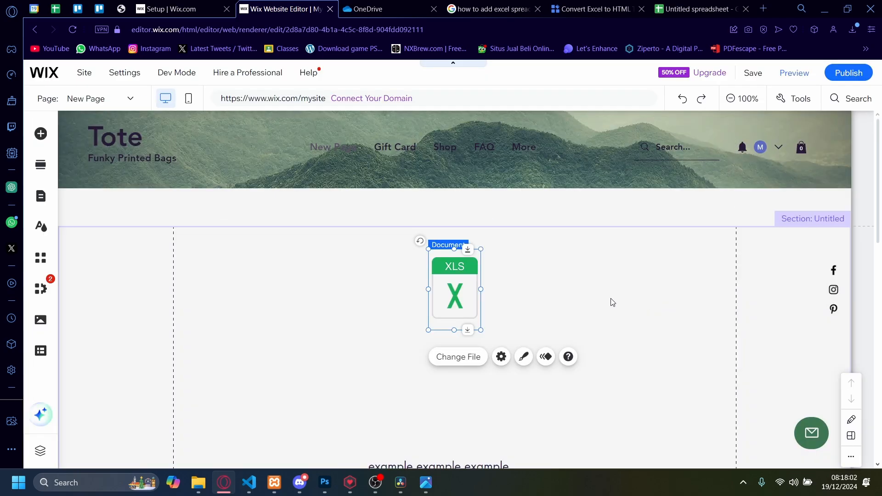
{"action": "left_click_drag", "start_coordinate": [479, 290], "coordinate": [228, 267]}
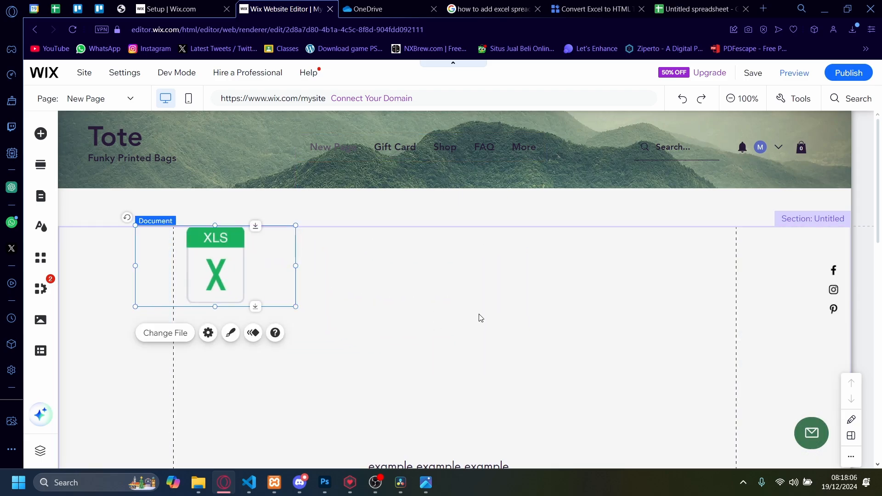
Preview the page, test the spreadsheet document's download link and return to the editor.
{"action": "left_click", "coordinate": [791, 78]}
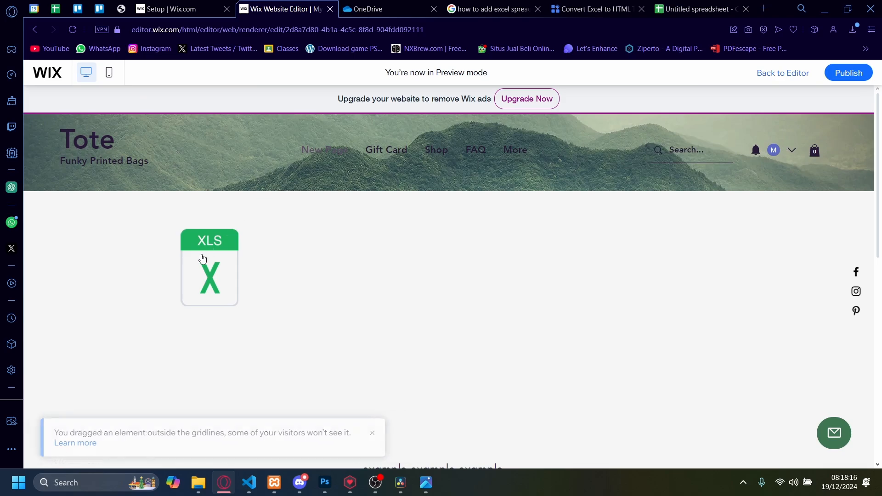
{"action": "scroll", "coordinate": [203, 257], "scroll_direction": "down", "scroll_amount": 5}
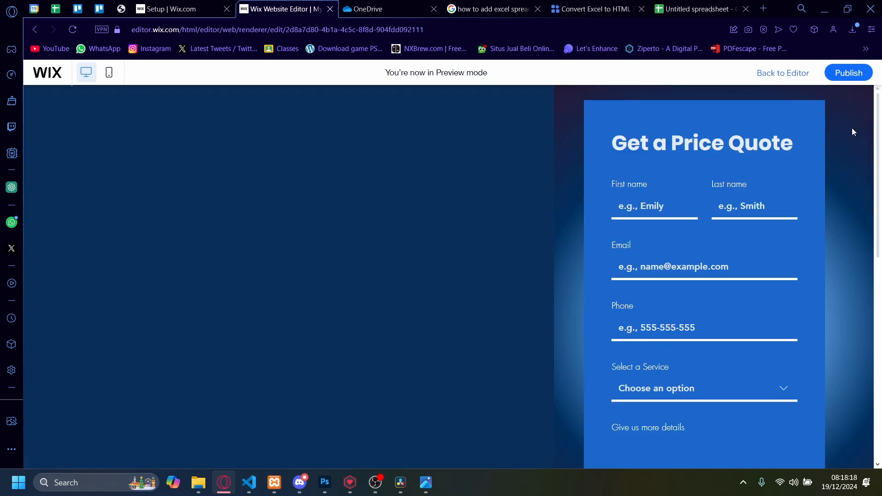
{"action": "scroll", "coordinate": [809, 399], "scroll_direction": "up", "scroll_amount": 5}
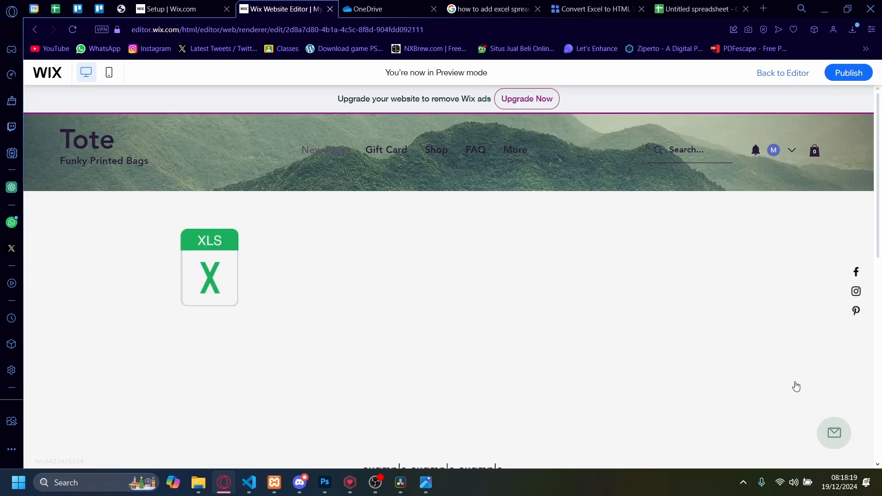
{"action": "left_click", "coordinate": [226, 271]}
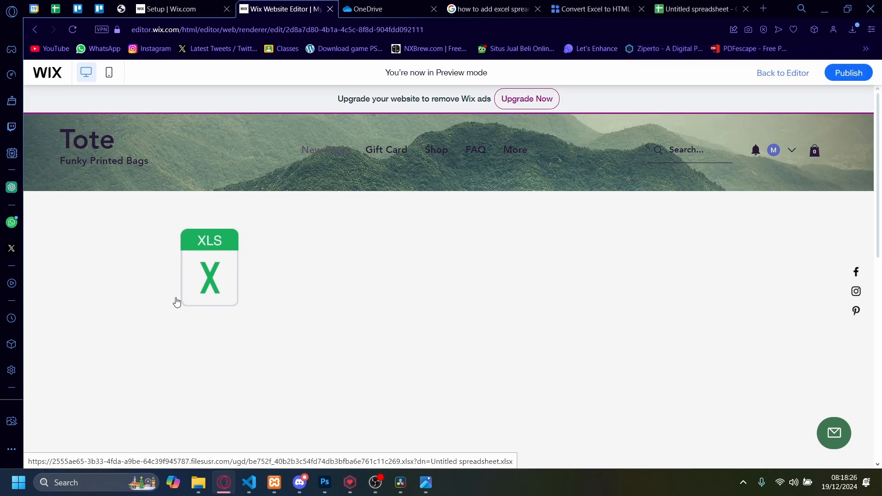
{"action": "left_click", "coordinate": [788, 81]}
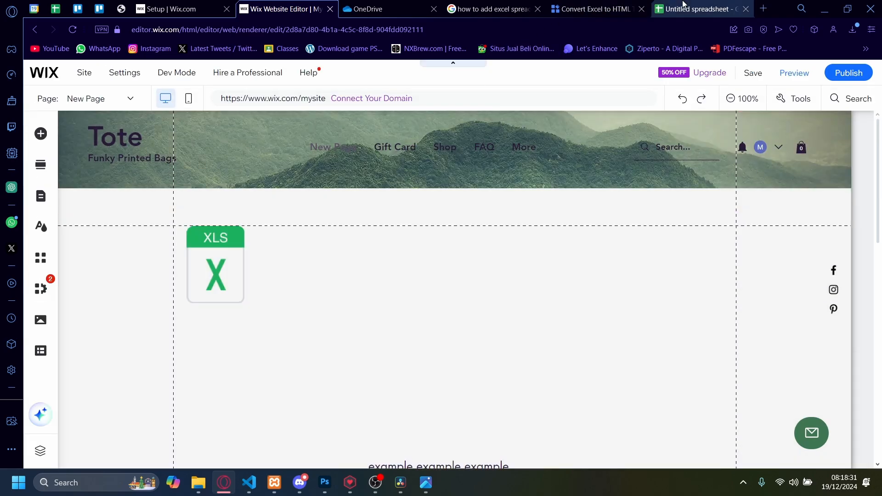
Switch to Google Sheets, place its browser tab beside the Wix one and select the table's cells.
{"action": "left_click_drag", "start_coordinate": [684, 9], "coordinate": [386, 8]}
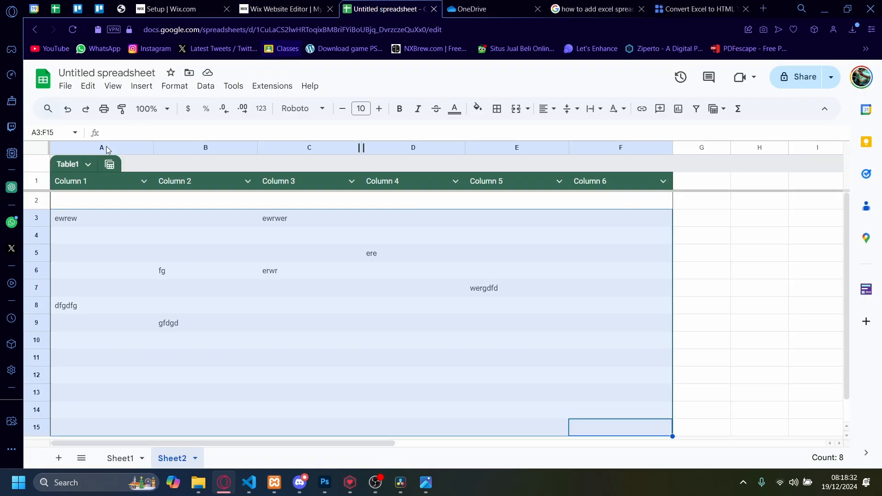
{"action": "left_click", "coordinate": [489, 321]}
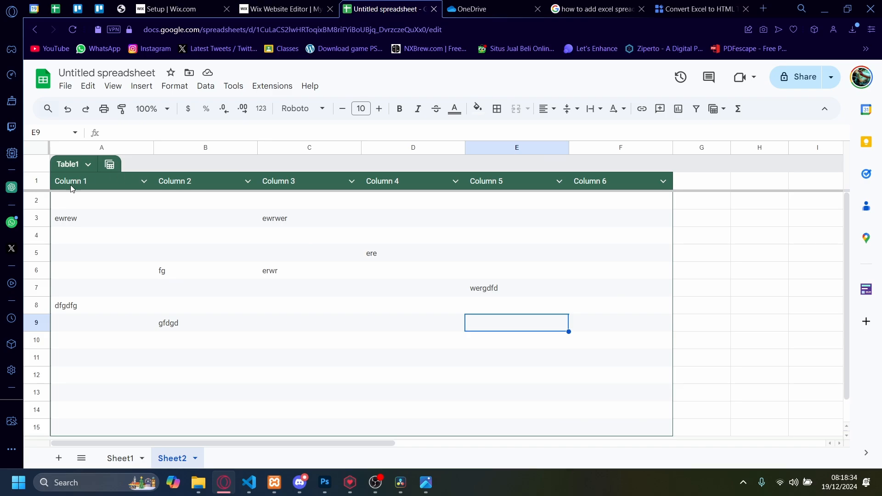
{"action": "left_click_drag", "start_coordinate": [73, 187], "coordinate": [671, 410]}
Return to the Wix editor and delete the spreadsheet document from the page.
{"action": "left_click", "coordinate": [283, 9]}
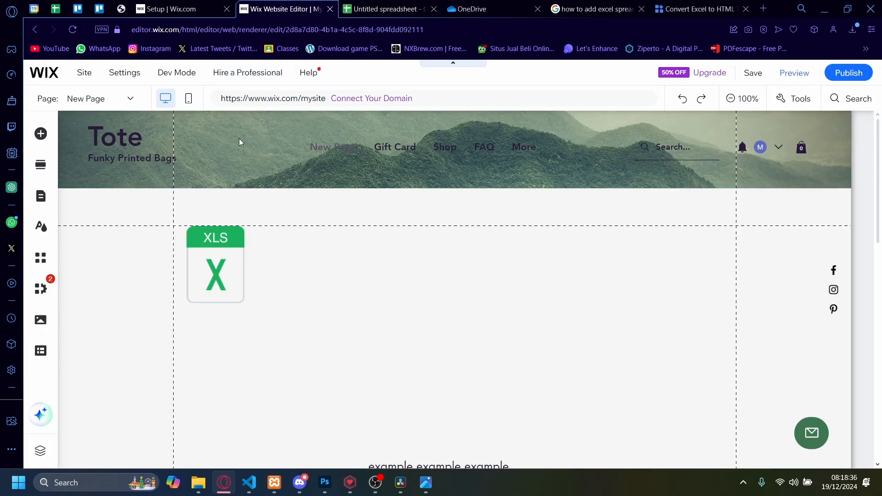
{"action": "key", "text": "Delete"}
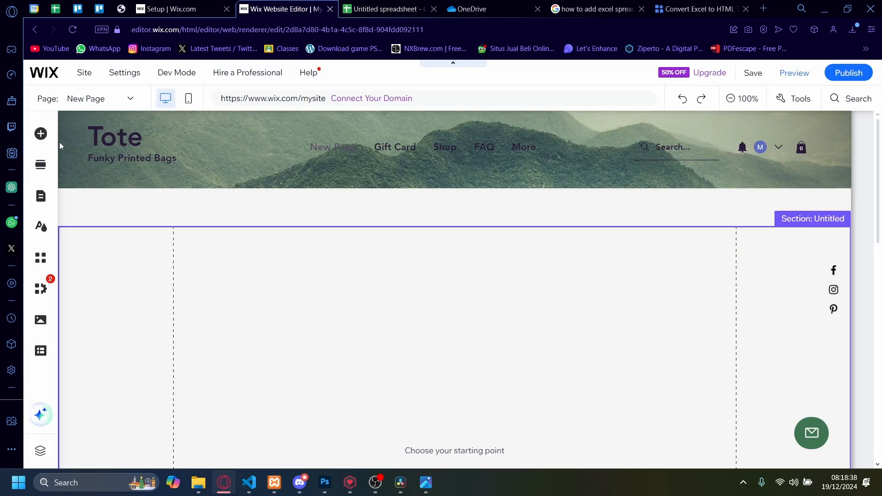
{"action": "left_click", "coordinate": [40, 139]}
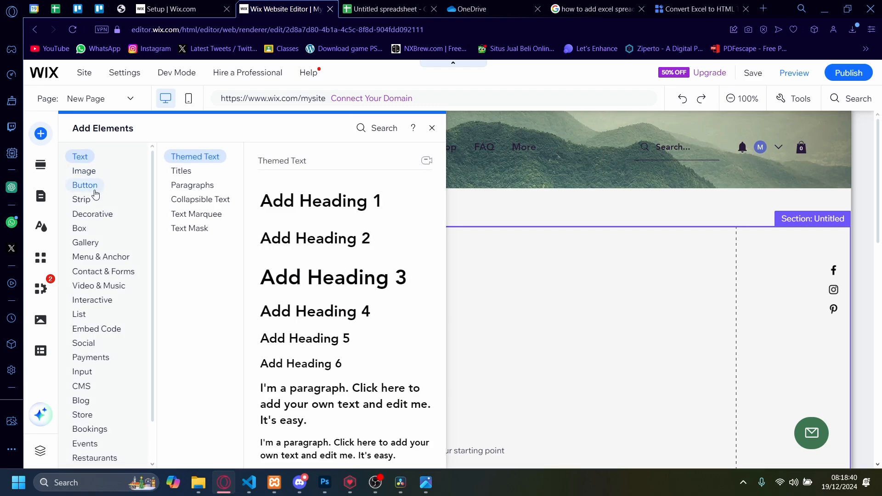
{"action": "left_click", "coordinate": [85, 242]}
{"action": "scroll", "coordinate": [94, 349], "scroll_direction": "down", "scroll_amount": 1}
{"action": "left_click", "coordinate": [99, 397]}
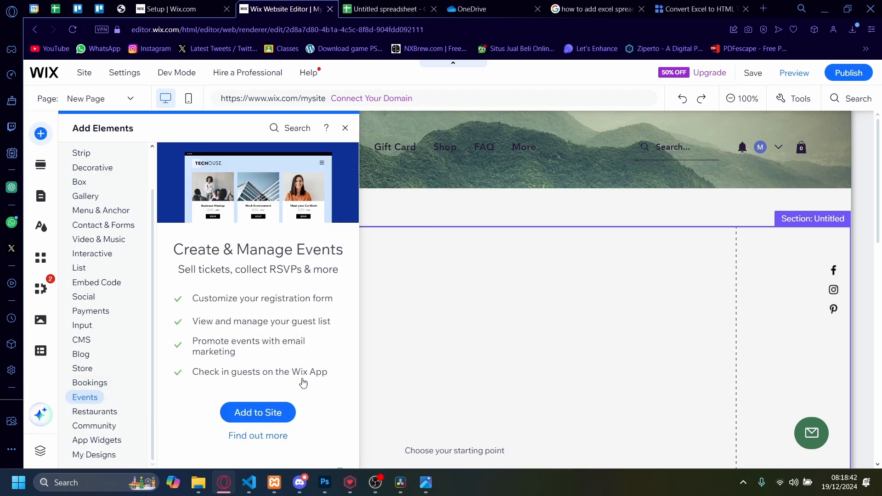
{"action": "left_click", "coordinate": [198, 264]}
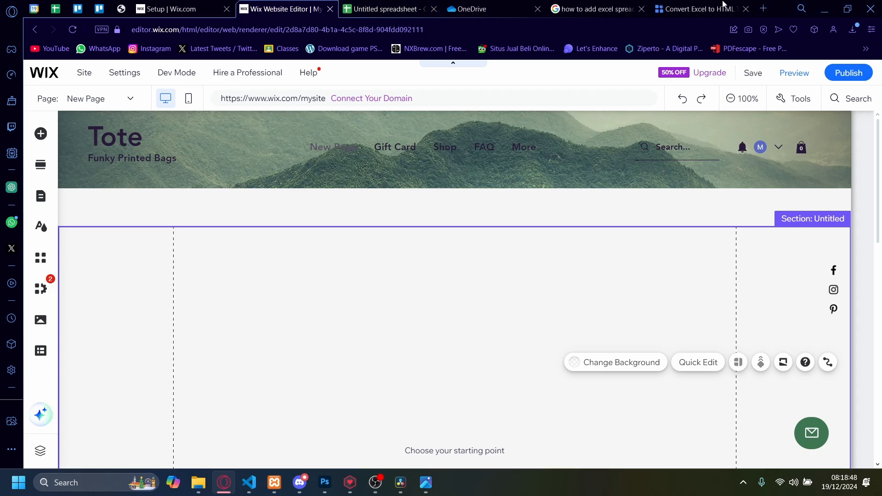
Switch to TableConvert's Excel to HTML converter and load Untitled spreadsheet (1).xlsx as the data source.
{"action": "left_click_drag", "start_coordinate": [719, 7], "coordinate": [400, 9]}
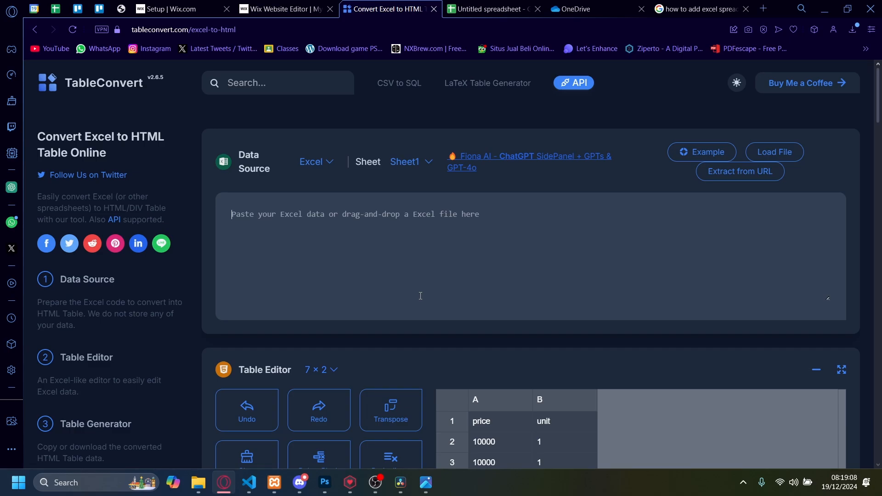
{"action": "left_click", "coordinate": [766, 155]}
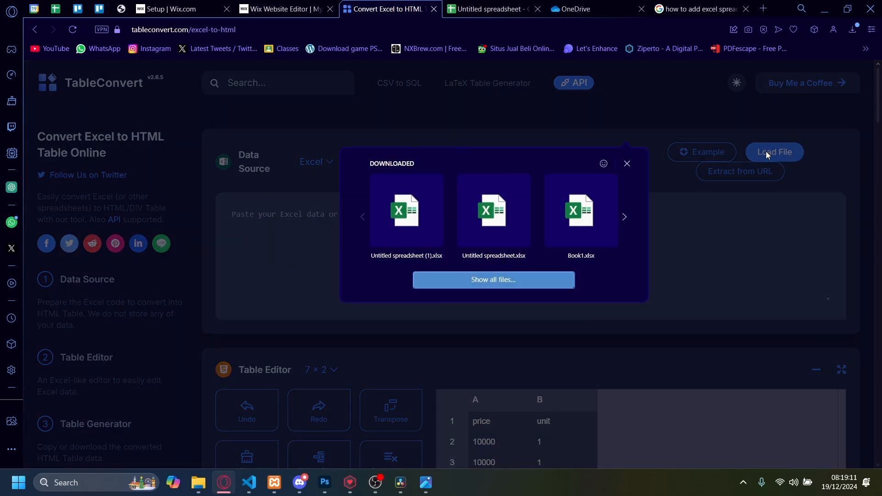
{"action": "left_click", "coordinate": [406, 213]}
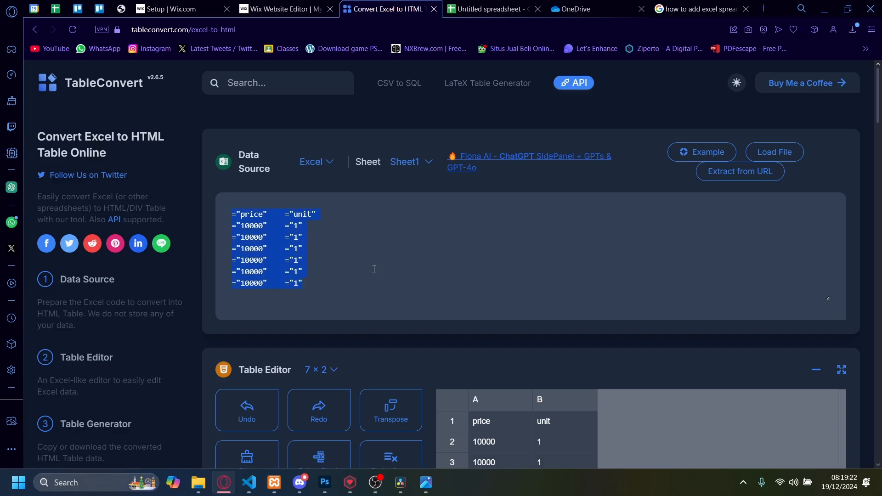
{"action": "scroll", "coordinate": [373, 266], "scroll_direction": "down", "scroll_amount": 4}
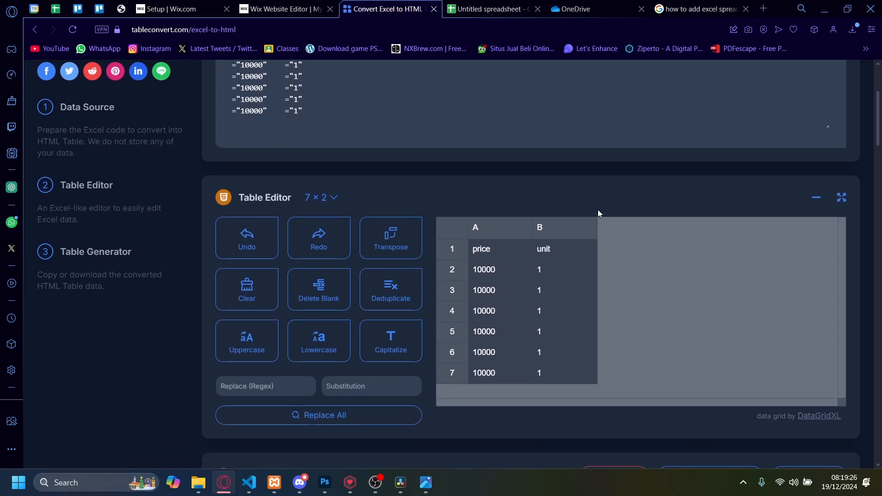
{"action": "left_click", "coordinate": [321, 197]}
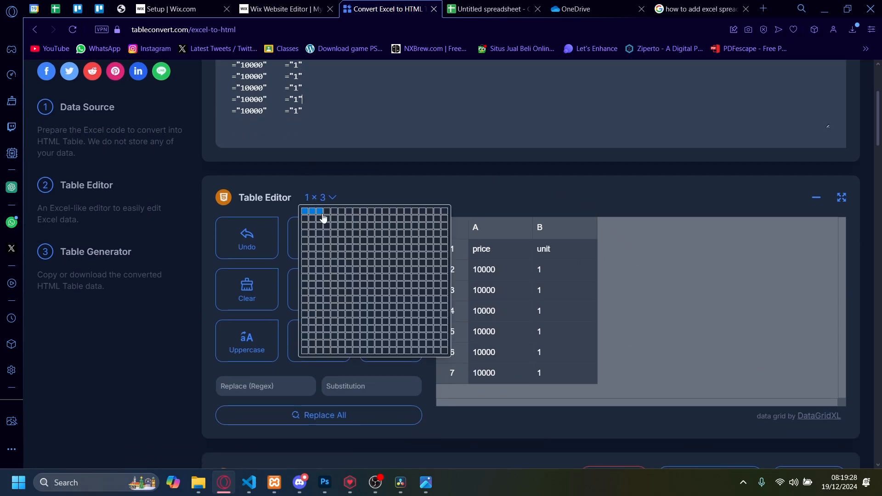
{"action": "left_click", "coordinate": [341, 254]}
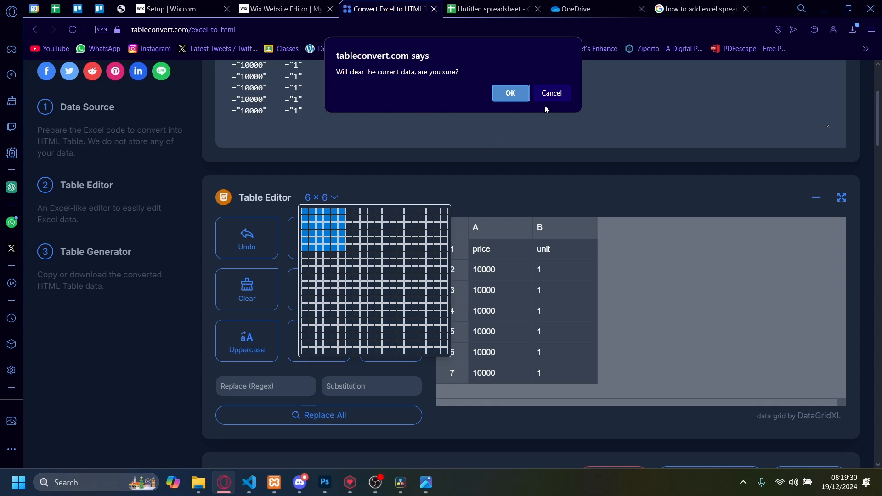
{"action": "left_click", "coordinate": [553, 96]}
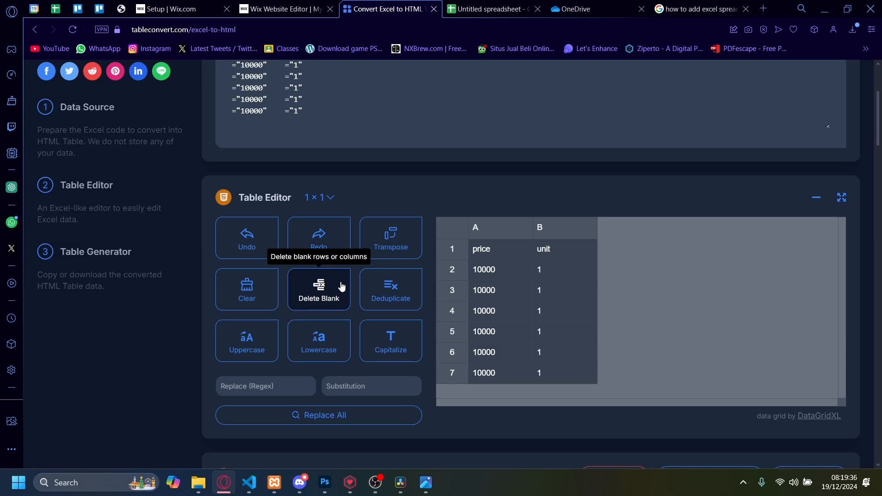
Try the capitalize and lowercase conversions on the table's text, finishing with uppercase.
{"action": "left_click", "coordinate": [396, 350]}
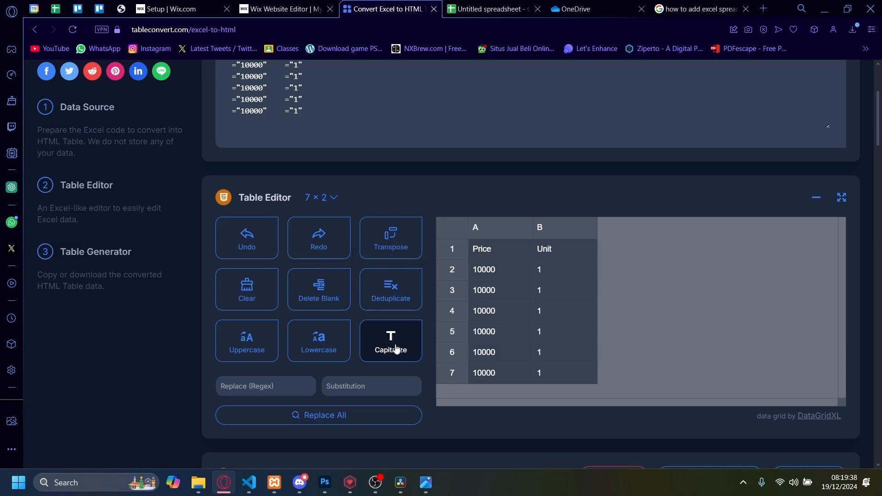
{"action": "left_click", "coordinate": [317, 344]}
{"action": "left_click", "coordinate": [248, 342]}
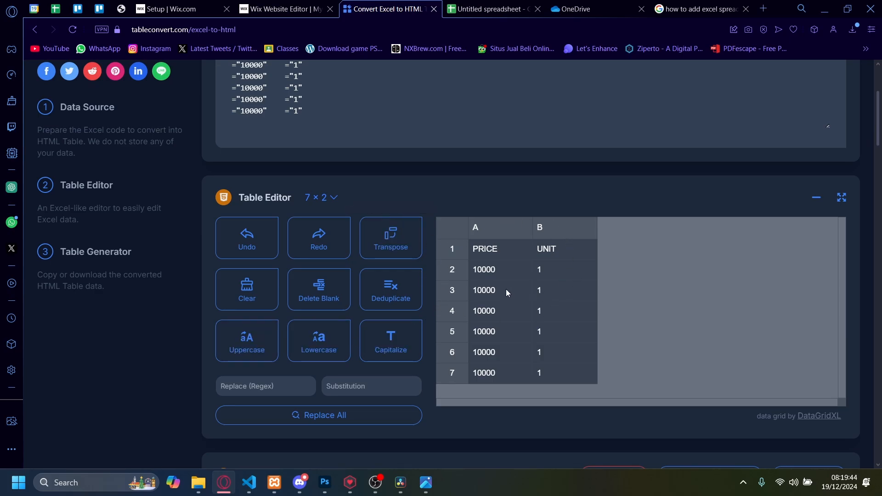
{"action": "left_click", "coordinate": [301, 353]}
{"action": "left_click", "coordinate": [387, 338]}
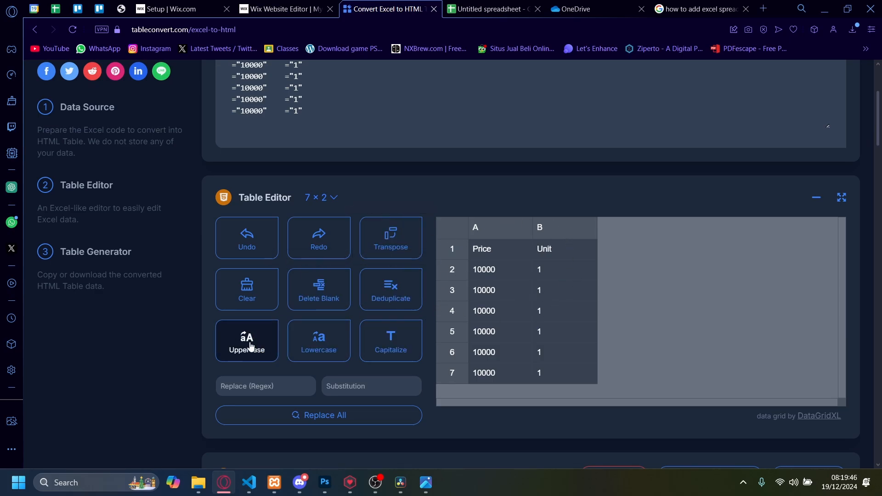
{"action": "left_click", "coordinate": [248, 339]}
{"action": "left_click", "coordinate": [316, 340]}
{"action": "left_click", "coordinate": [388, 340]}
{"action": "left_click", "coordinate": [290, 346]}
{"action": "left_click", "coordinate": [268, 346]}
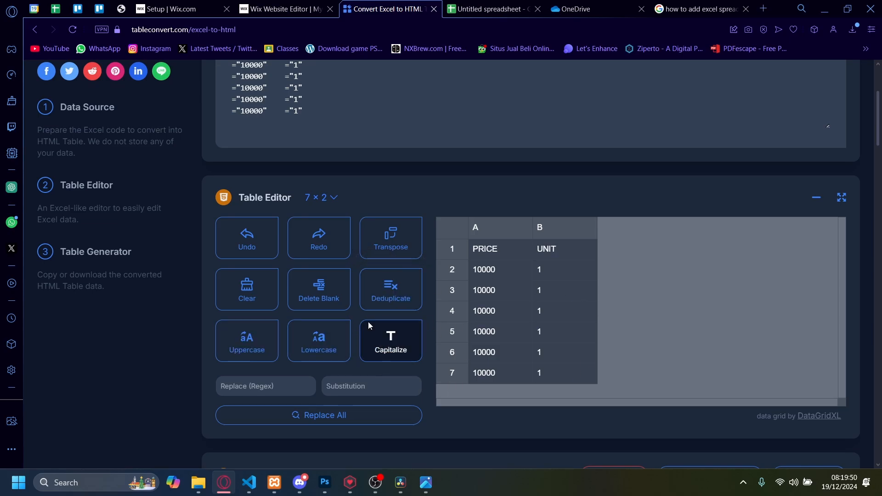
Enter PRICE as the text to find in the Table Editor's regex replacement.
{"action": "scroll", "coordinate": [382, 321], "scroll_direction": "down", "scroll_amount": 2}
{"action": "left_click", "coordinate": [271, 271]}
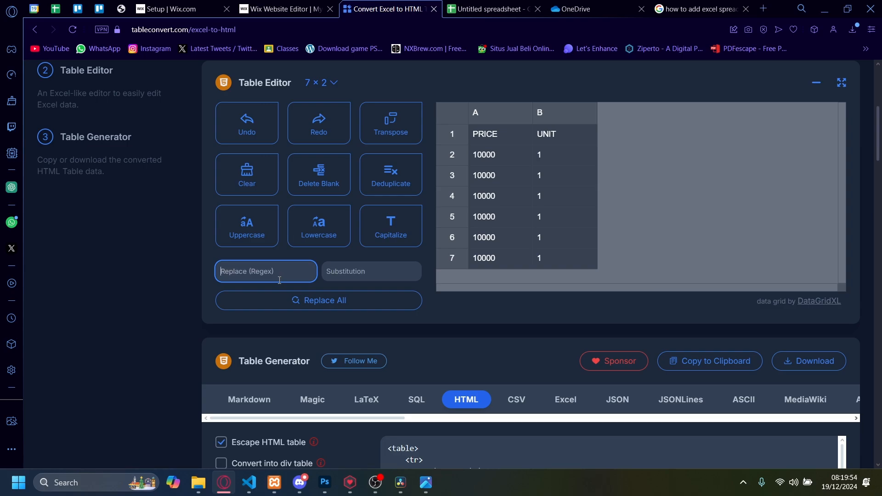
{"action": "type", "text": "discount"}
{"action": "key", "text": "BackSpace"}
{"action": "key", "text": "BackSpace"}
{"action": "key", "text": "BackSpace"}
{"action": "key", "text": "BackSpace"}
{"action": "key", "text": "BackSpace"}
{"action": "key", "text": "BackSpace"}
{"action": "key", "text": "BackSpace"}
{"action": "key", "text": "BackSpace"}
{"action": "type", "text": "pri"}
{"action": "key", "text": "BackSpace"}
{"action": "key", "text": "BackSpace"}
{"action": "key", "text": "Caps_Lock"}
{"action": "type", "text": "RIC"}
Set the substitution text to DISCOUNT and replace all matches in the table.
{"action": "left_click", "coordinate": [331, 267]}
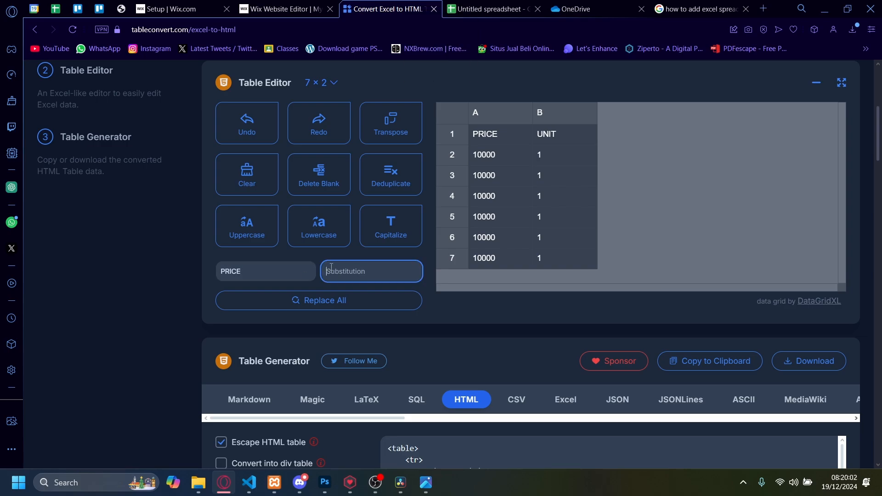
{"action": "type", "text": "DUSCOUNT"}
{"action": "key", "text": "Caps_Lock"}
{"action": "left_click", "coordinate": [327, 301]}
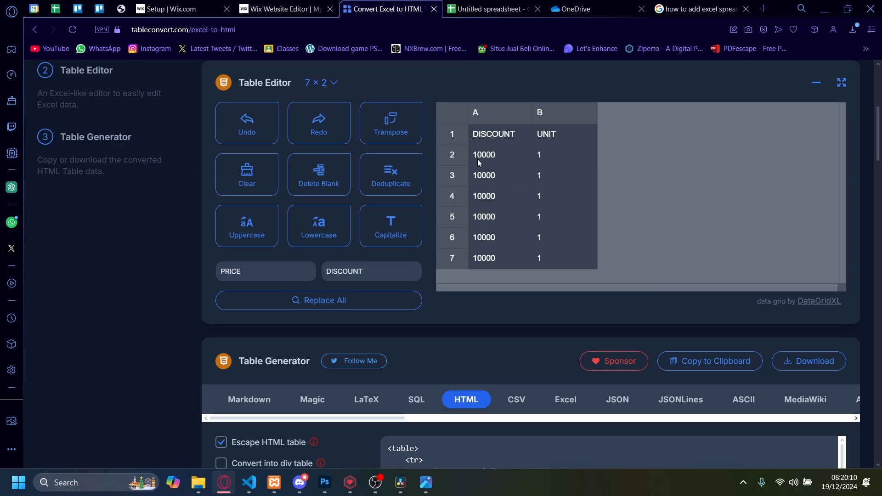
Select and copy the complete HTML table code in the Table Generator.
{"action": "scroll", "coordinate": [555, 188], "scroll_direction": "up", "scroll_amount": 1}
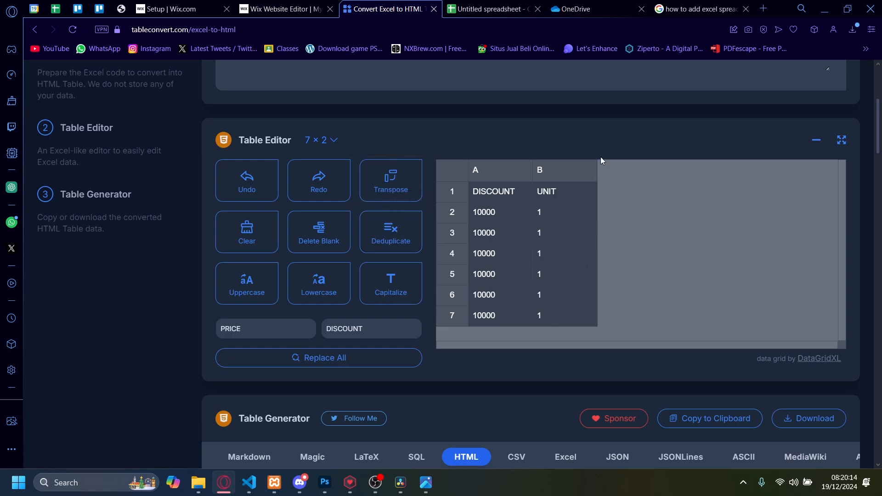
{"action": "scroll", "coordinate": [418, 136], "scroll_direction": "down", "scroll_amount": 5}
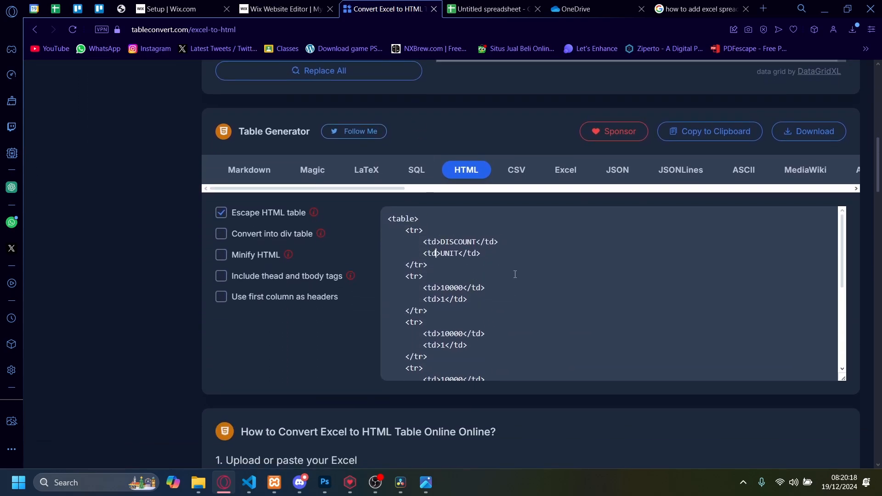
{"action": "scroll", "coordinate": [515, 275], "scroll_direction": "down", "scroll_amount": 15}
{"action": "scroll", "coordinate": [509, 296], "scroll_direction": "up", "scroll_amount": 12}
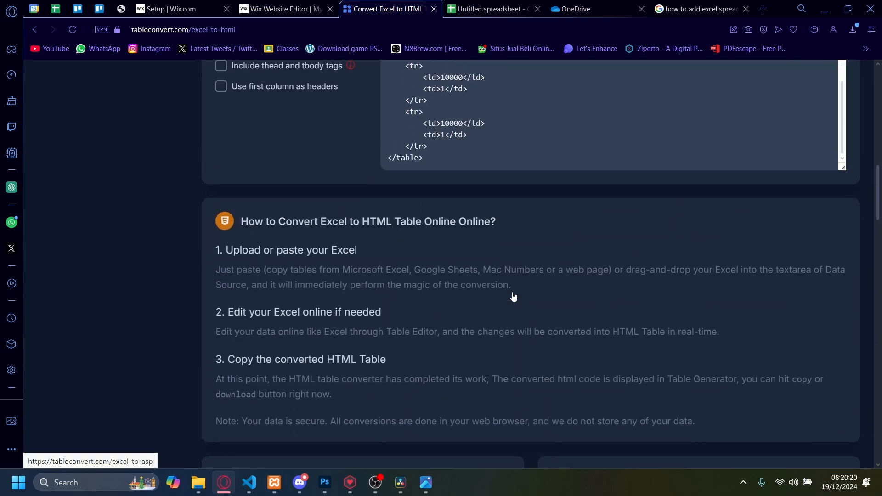
{"action": "scroll", "coordinate": [510, 301], "scroll_direction": "up", "scroll_amount": 4}
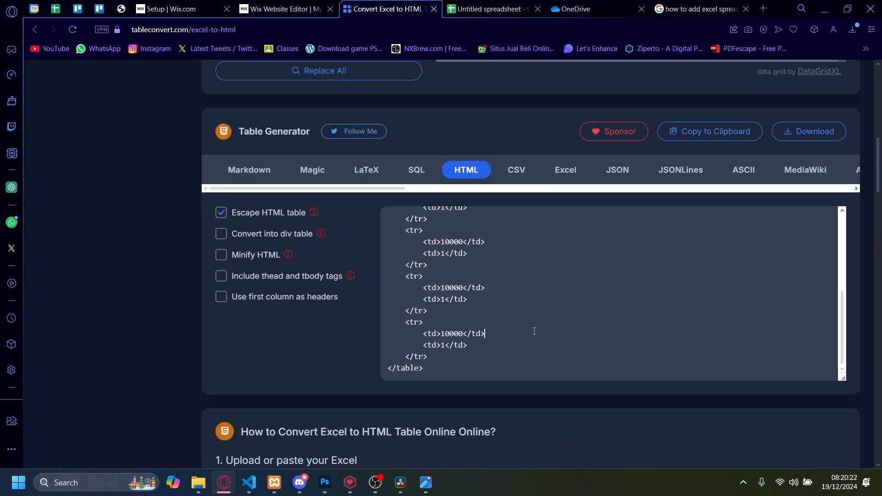
{"action": "scroll", "coordinate": [472, 316], "scroll_direction": "up", "scroll_amount": 13}
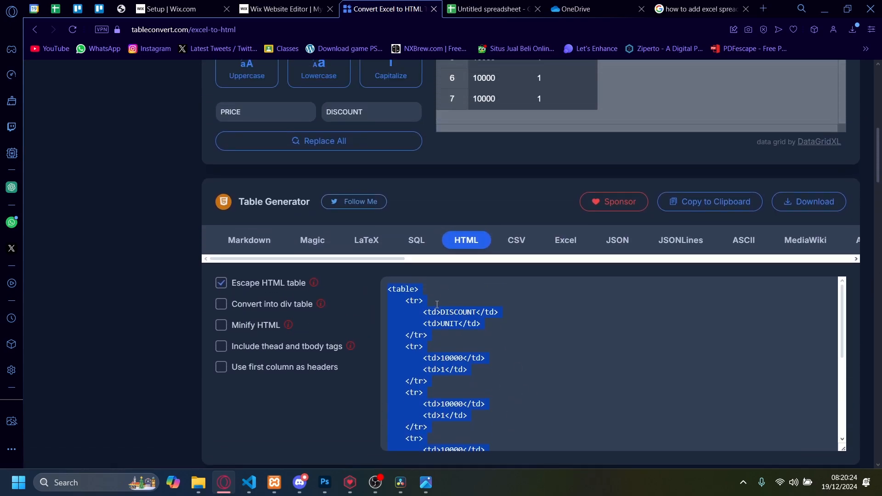
{"action": "scroll", "coordinate": [437, 318], "scroll_direction": "down", "scroll_amount": 10}
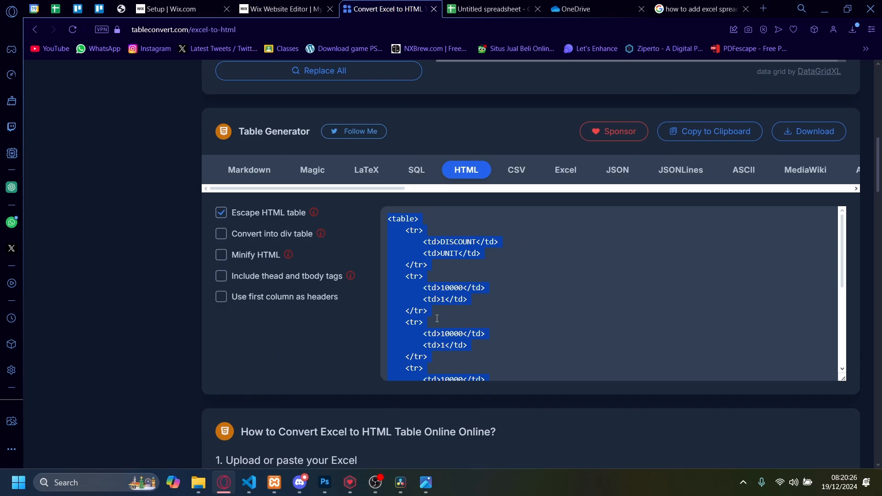
Switch to the Wix editor and add an Embed HTML element to the empty section of the page.
{"action": "left_click", "coordinate": [290, 4]}
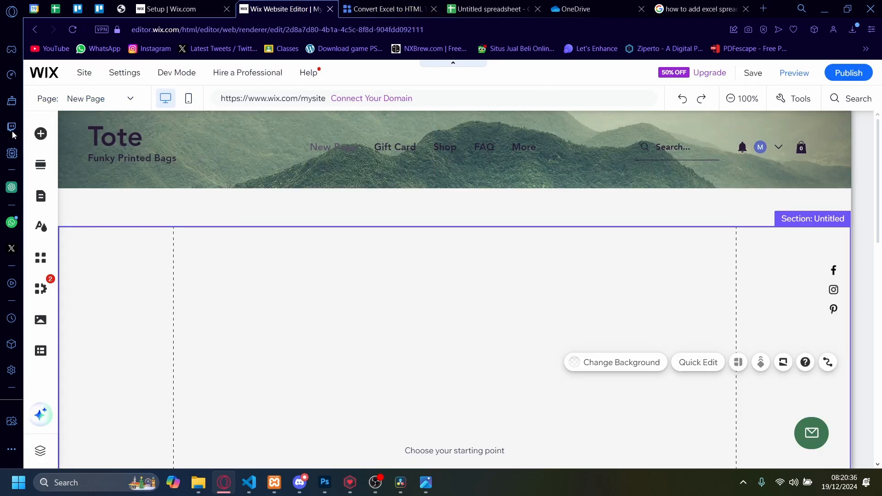
{"action": "left_click", "coordinate": [41, 134]}
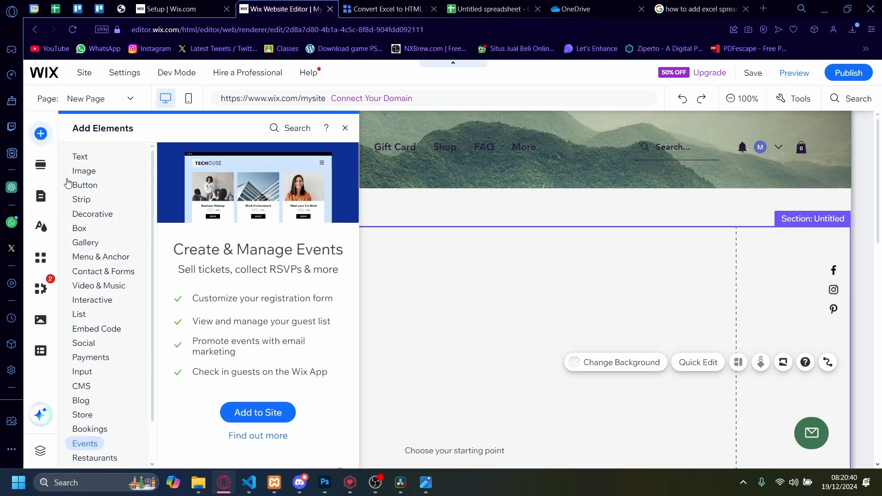
{"action": "left_click", "coordinate": [106, 328]}
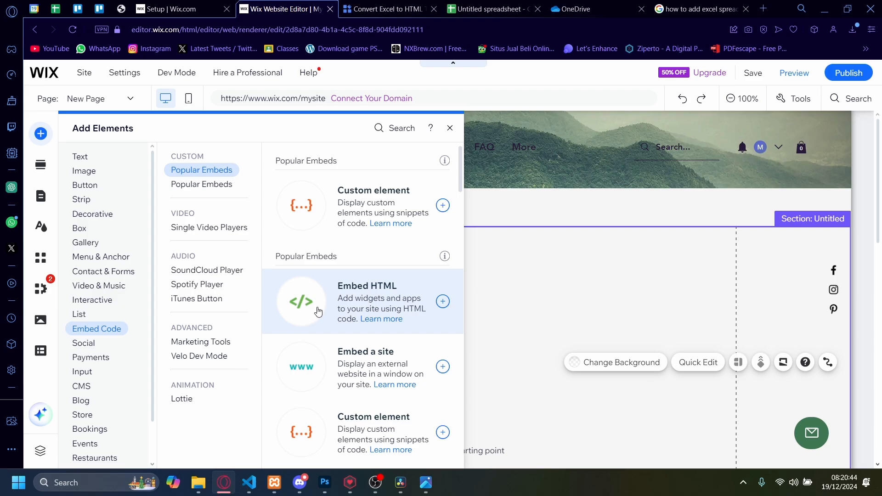
{"action": "left_click", "coordinate": [329, 272]}
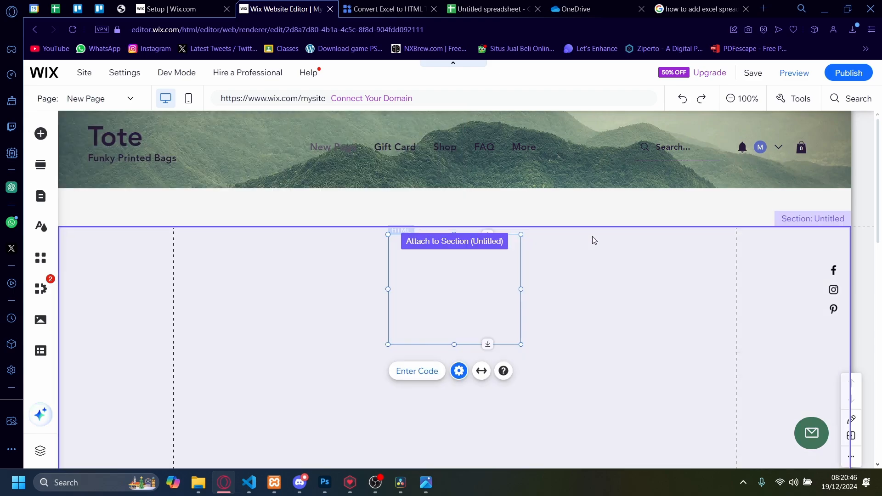
Paste the copied table code into the HTML element's code settings and apply it.
{"action": "left_click", "coordinate": [605, 268]}
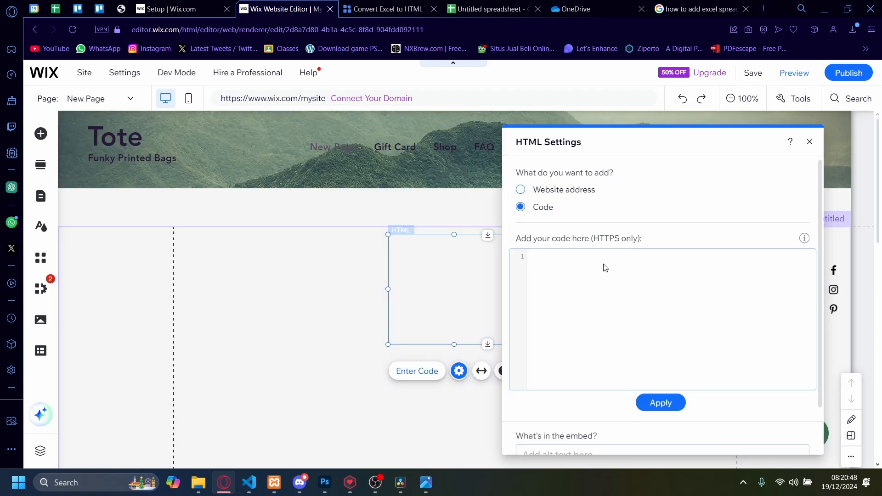
{"action": "key", "text": "ctrl+v"}
{"action": "left_click", "coordinate": [655, 403]}
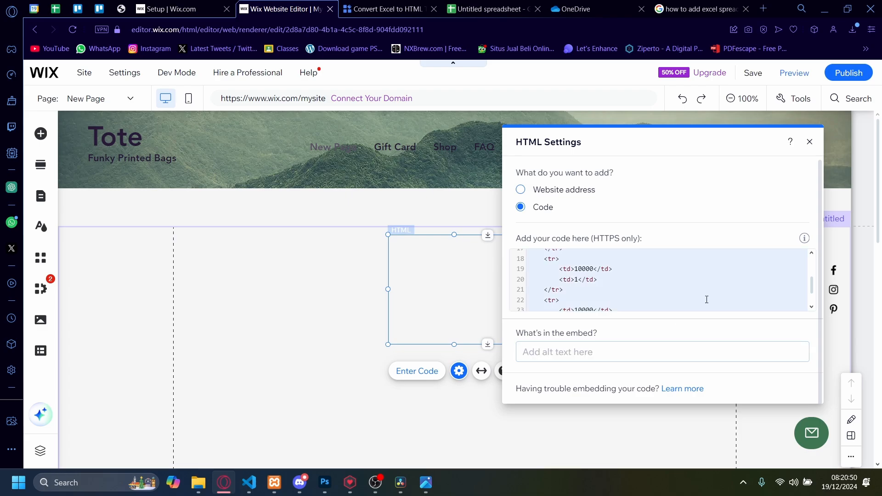
Close the HTML settings and enlarge the embedded table's frame from its lower-right corner.
{"action": "left_click", "coordinate": [305, 321]}
{"action": "left_click", "coordinate": [470, 326]}
{"action": "left_click_drag", "start_coordinate": [521, 344], "coordinate": [604, 393]}
{"action": "left_click", "coordinate": [352, 357]}
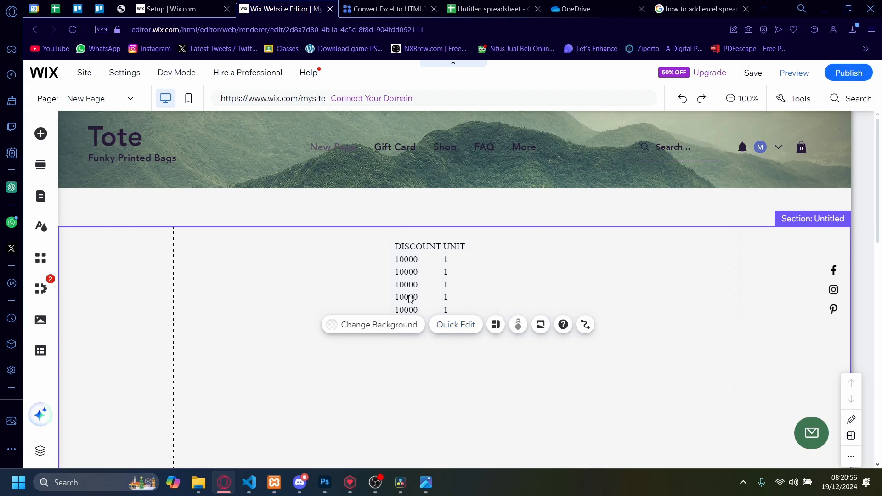
Move the embedded HTML table to the upper-left corner of the section, just inside the left gridline.
{"action": "left_click_drag", "start_coordinate": [484, 235], "coordinate": [419, 283]}
{"action": "left_click_drag", "start_coordinate": [300, 301], "coordinate": [224, 267]}
{"action": "left_click", "coordinate": [502, 290]}
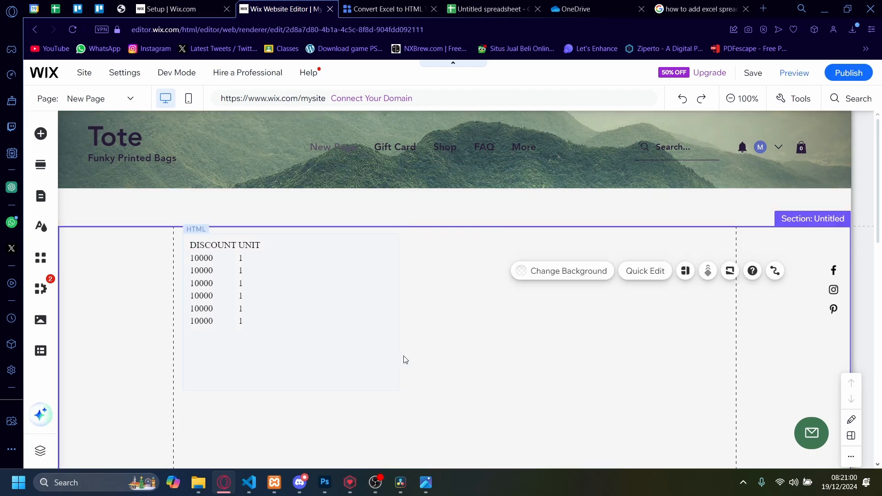